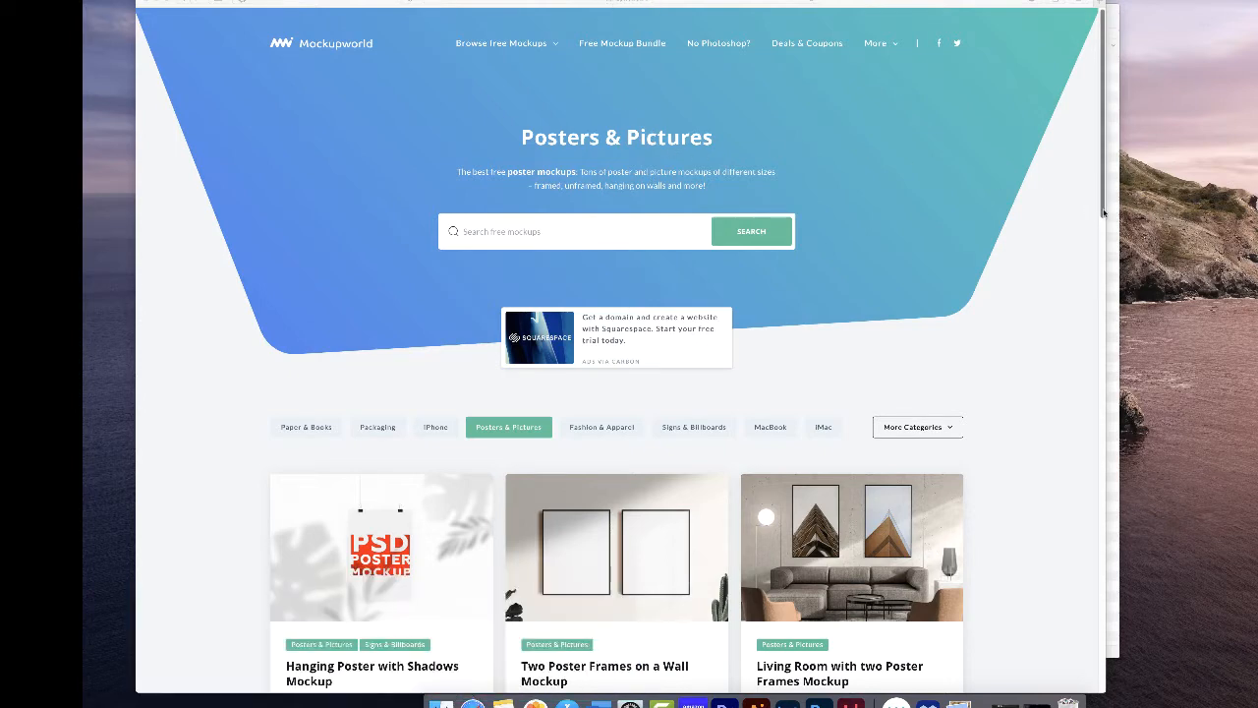
Find the Modern framed Picture Mockup among the Posters & Pictures mockups and start its free download.
scroll(1100, 231, "down", 4)
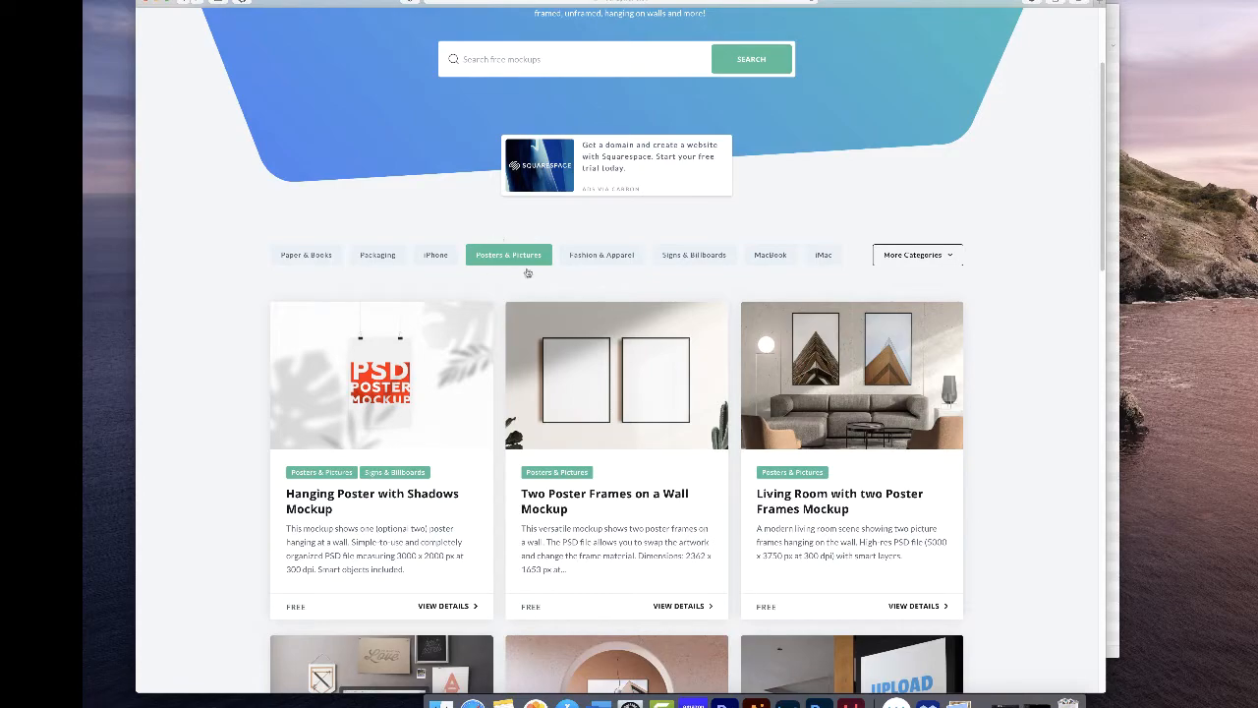
left_click_drag(1101, 247, 1099, 603)
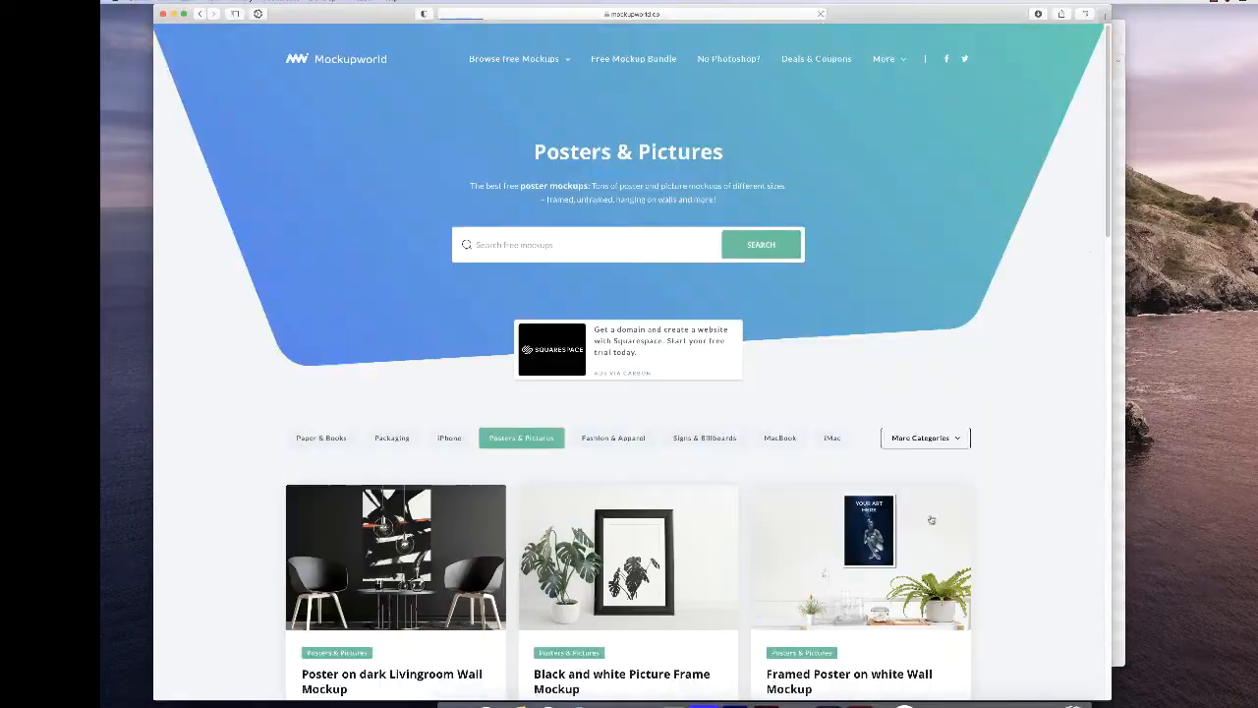
scroll(629, 393, "down", 5)
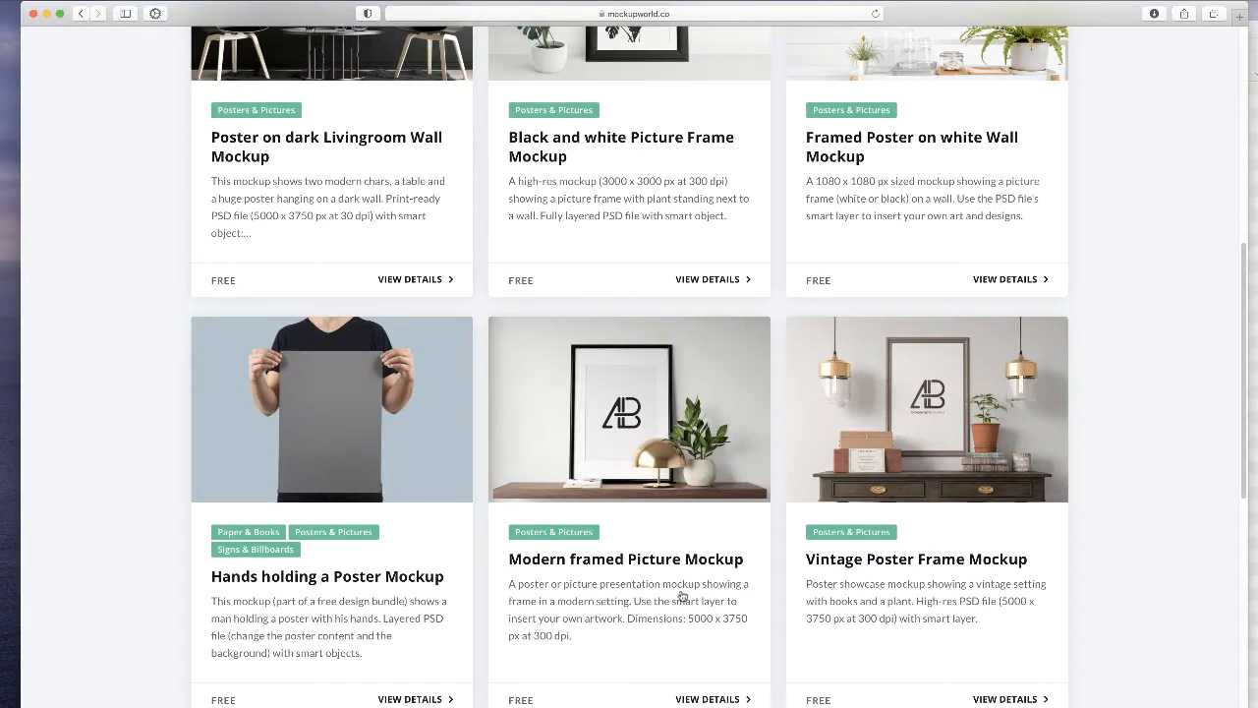
left_click(707, 699)
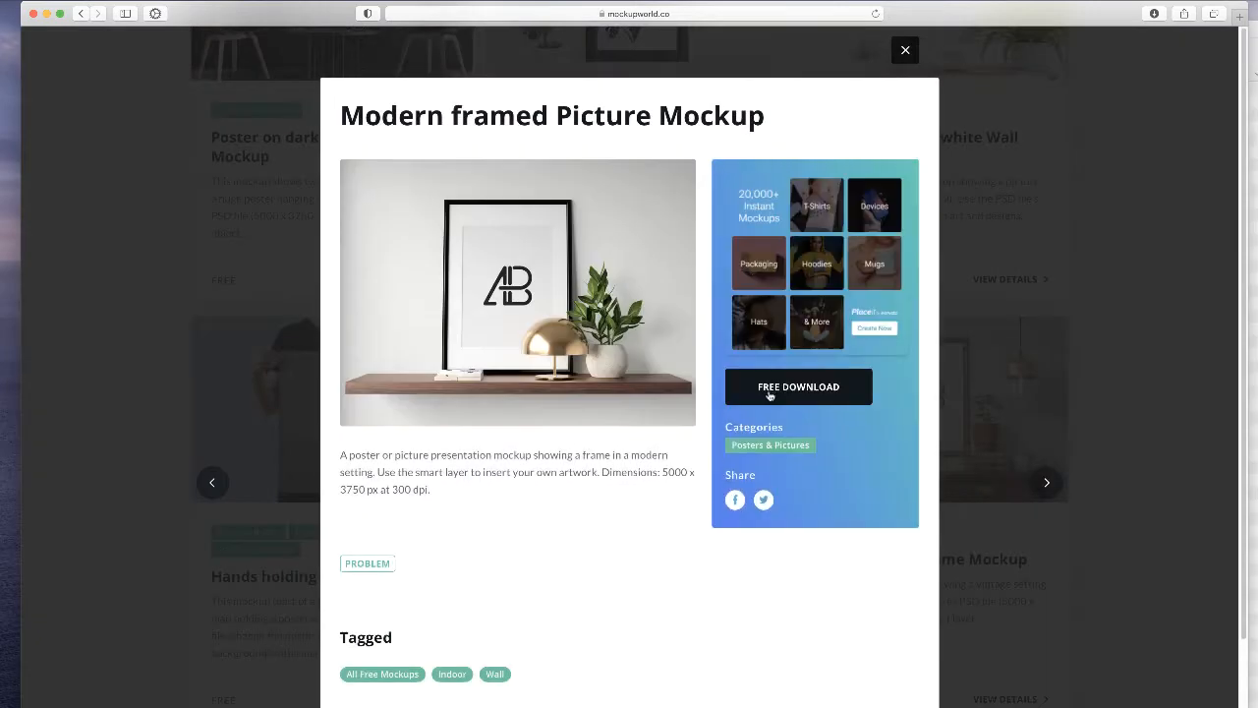
left_click(770, 389)
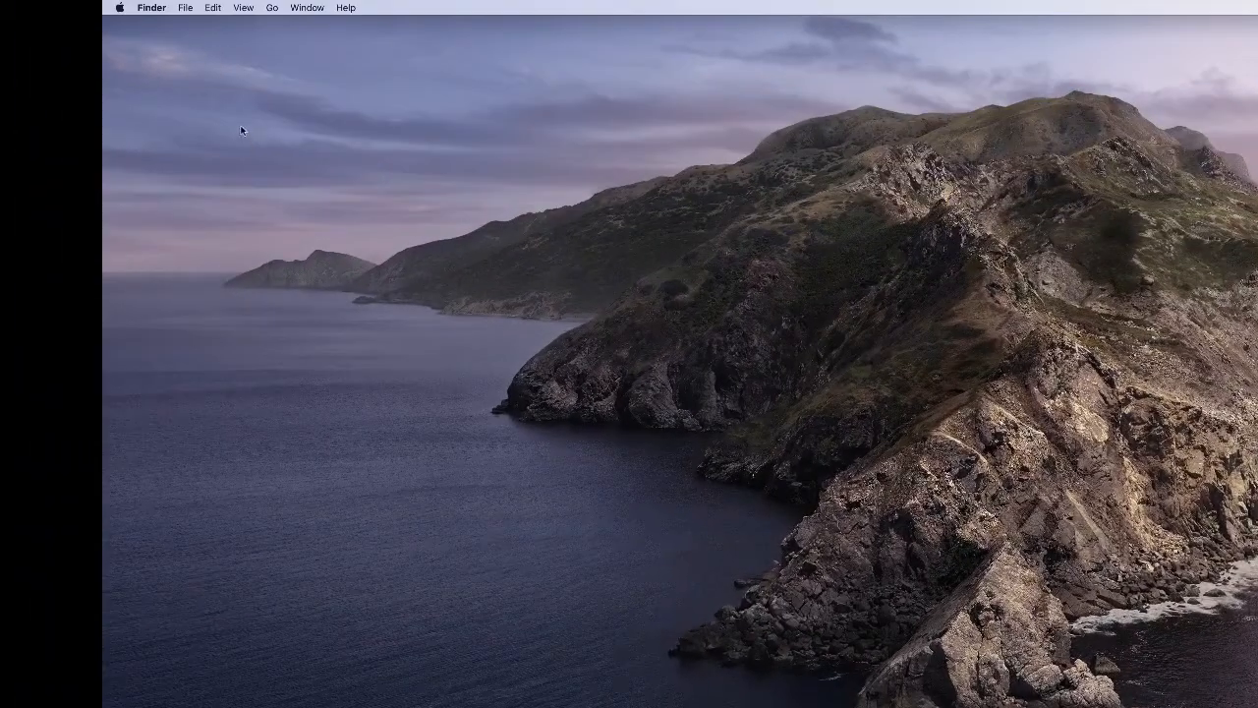
Switch to Finder and extract Modern-Poster-Mockup-Vol-4.zip in the Downloads folder.
left_click(271, 8)
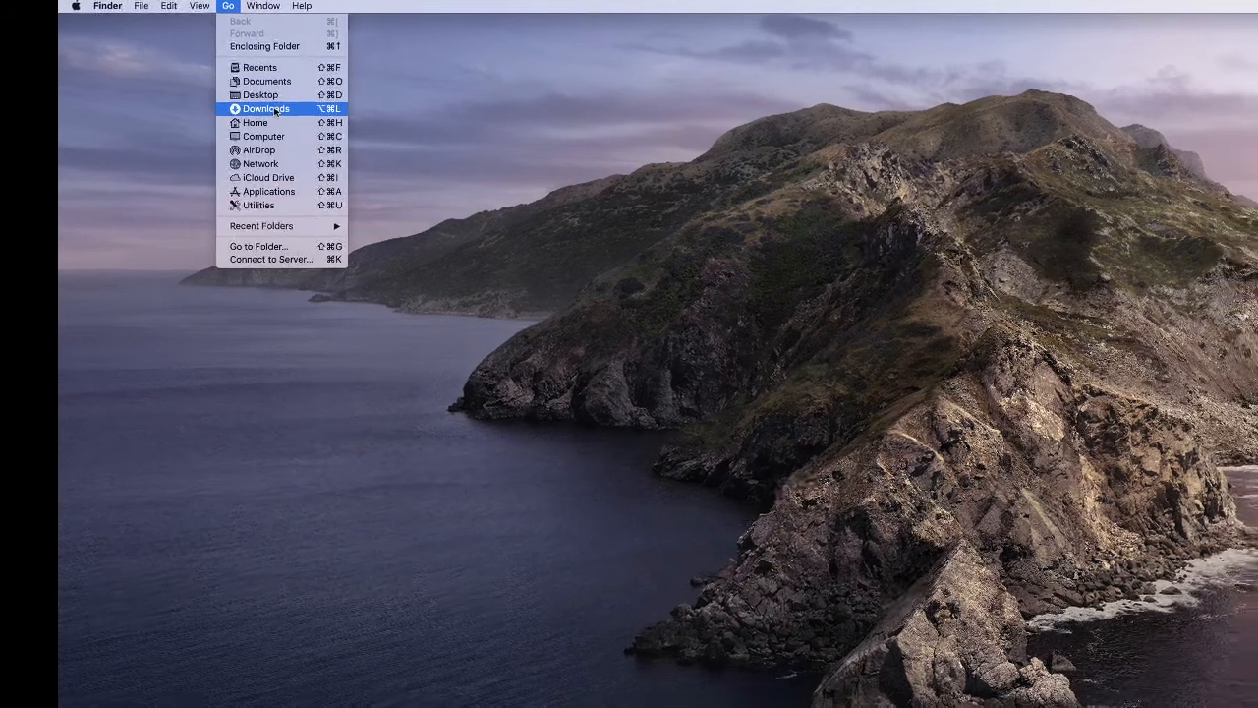
left_click(310, 112)
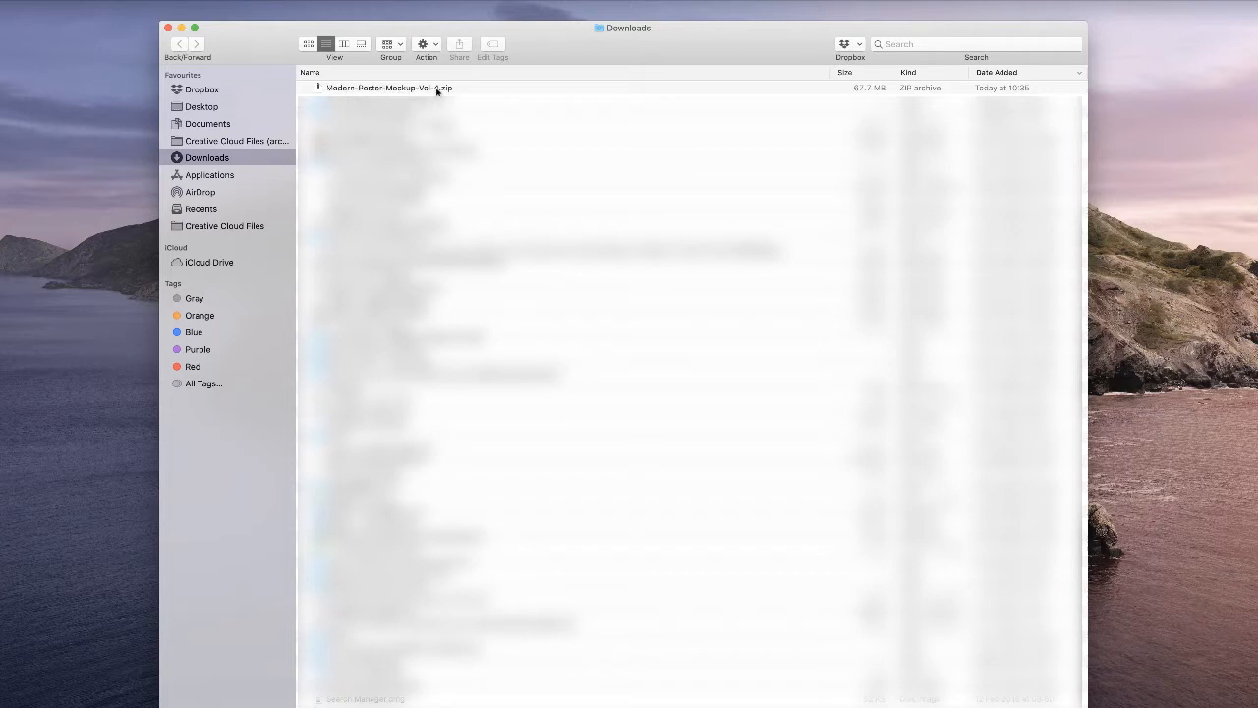
double_click(359, 89)
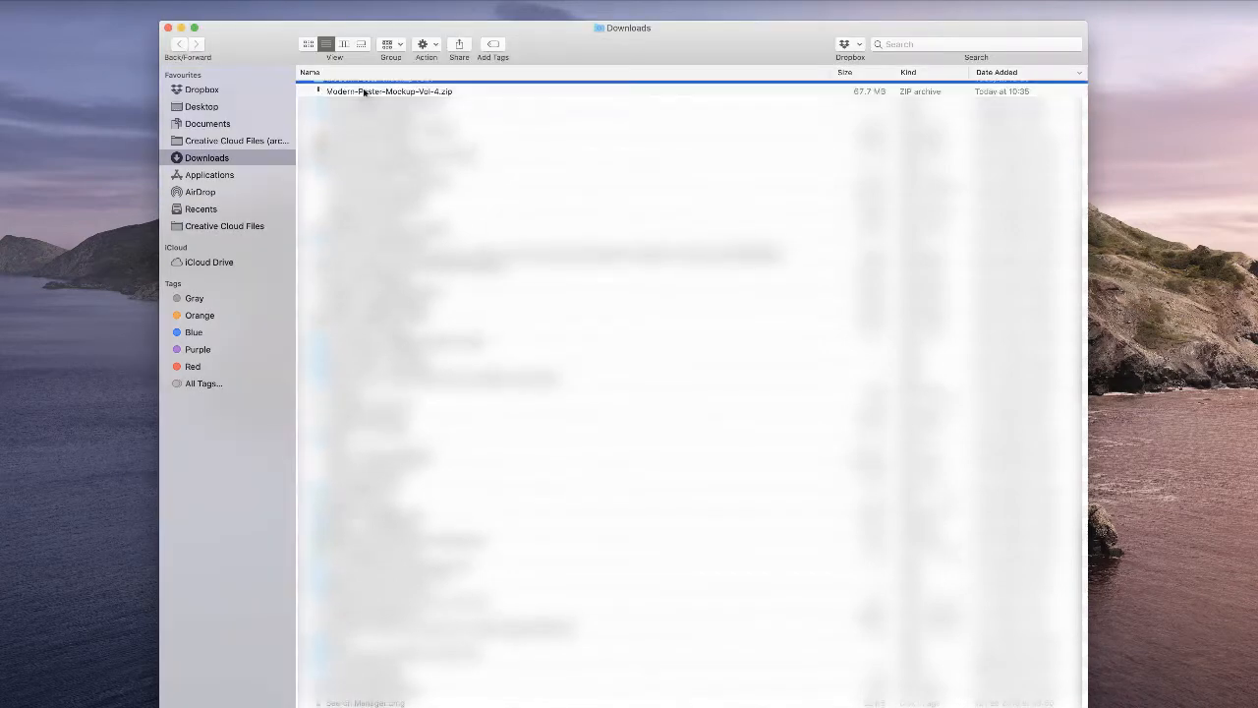
left_click(332, 102)
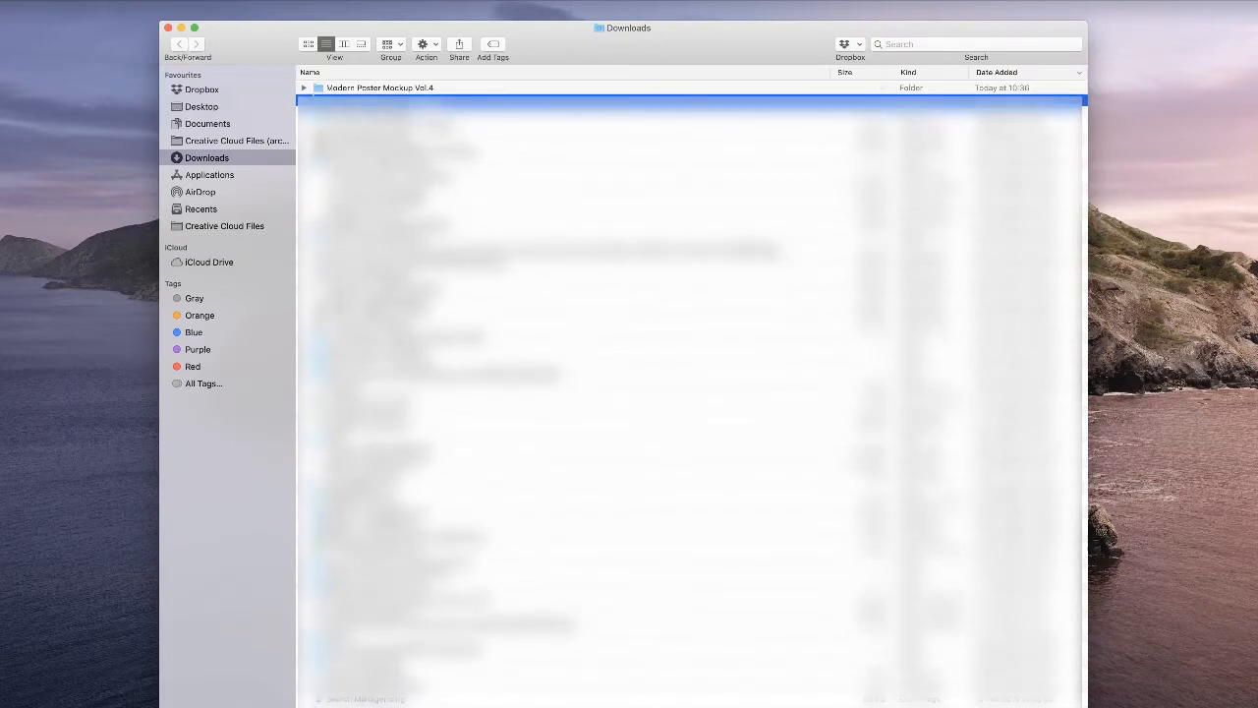
Open Mockup.psd from the extracted Modern Poster Mockup Vol.4 folder in Photoshop.
left_click(305, 89)
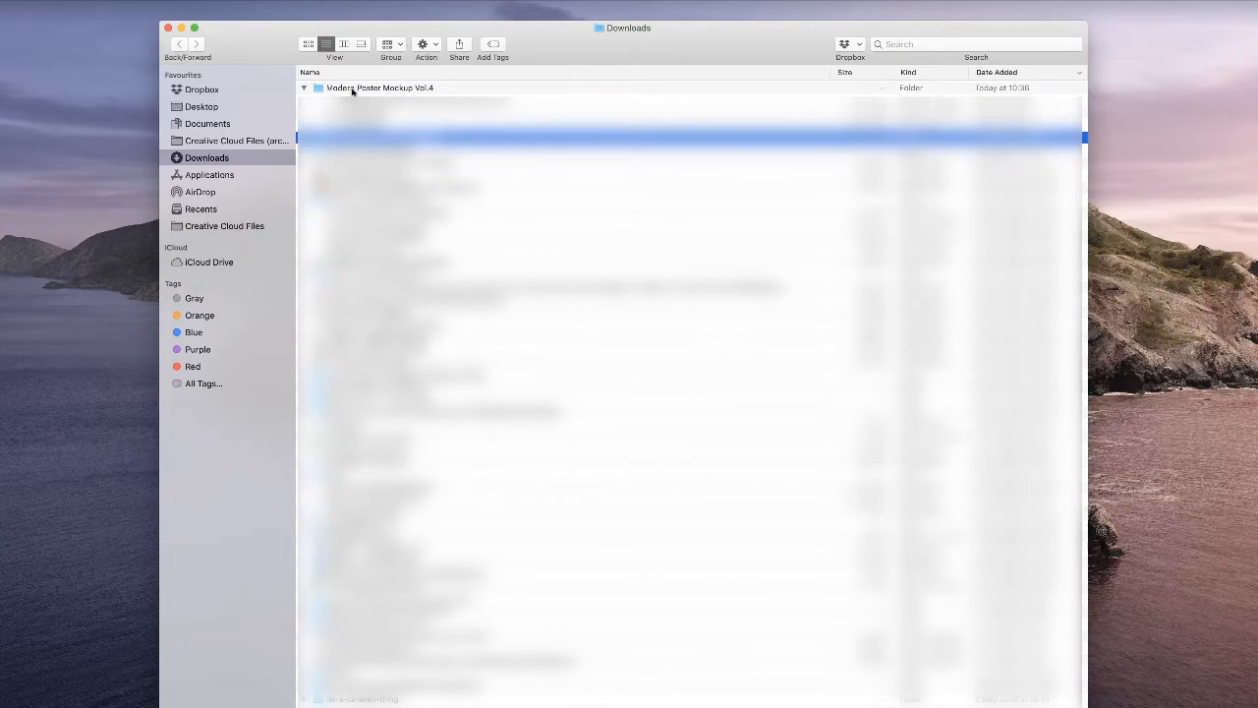
double_click(352, 89)
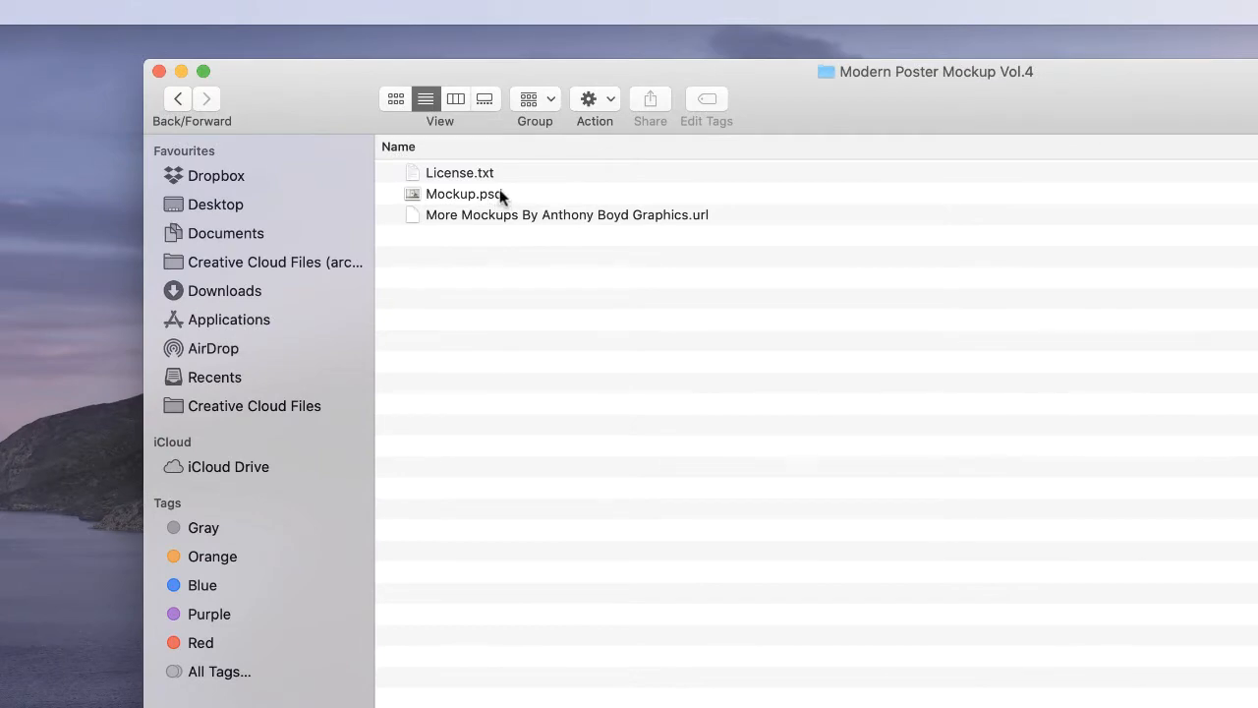
double_click(443, 194)
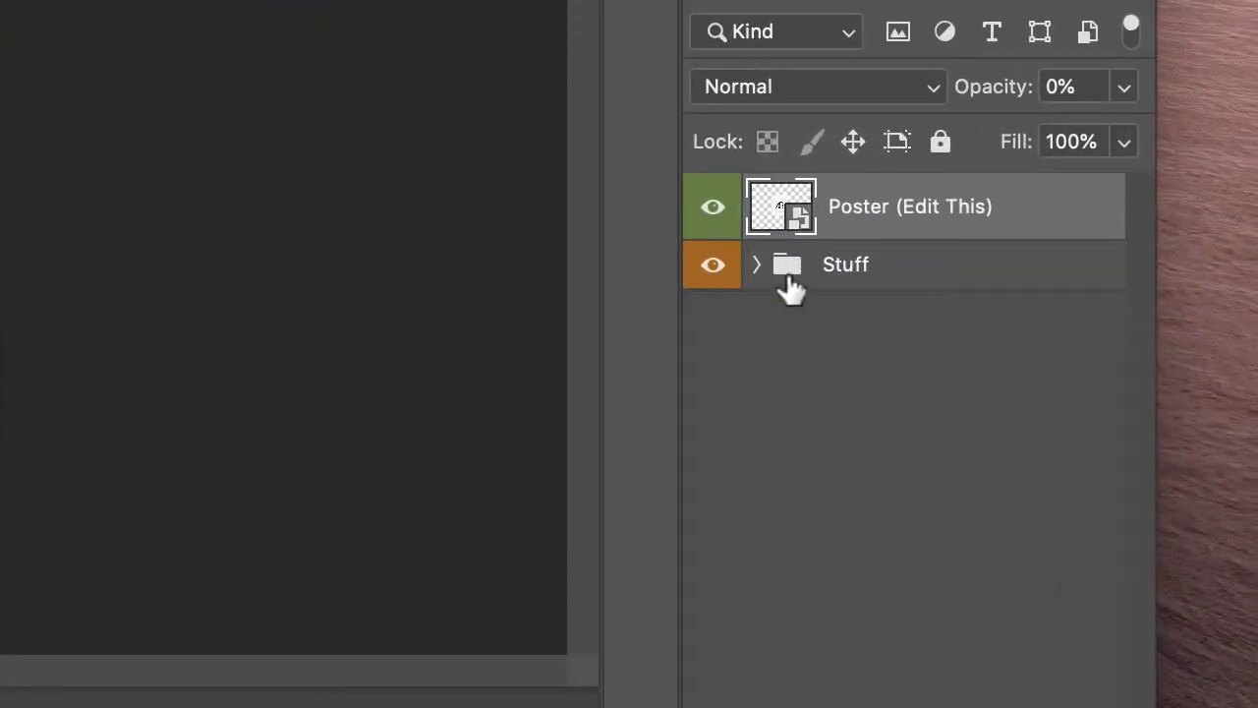
Examine the Stuff group by switching its Refl, Poster and Render layers off and on, then collapse the group.
left_click(758, 266)
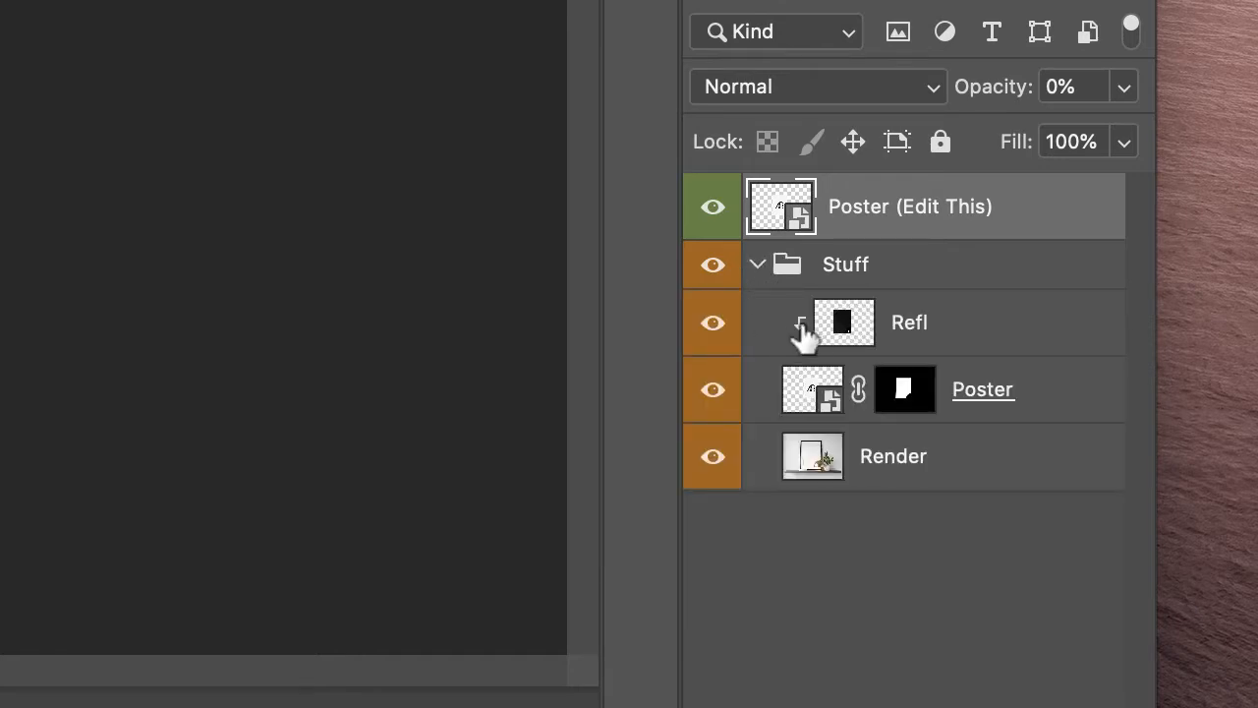
left_click(712, 325)
left_click(711, 324)
left_click(710, 390)
left_click(712, 395)
left_click(712, 458)
left_click(714, 458)
left_click(757, 264)
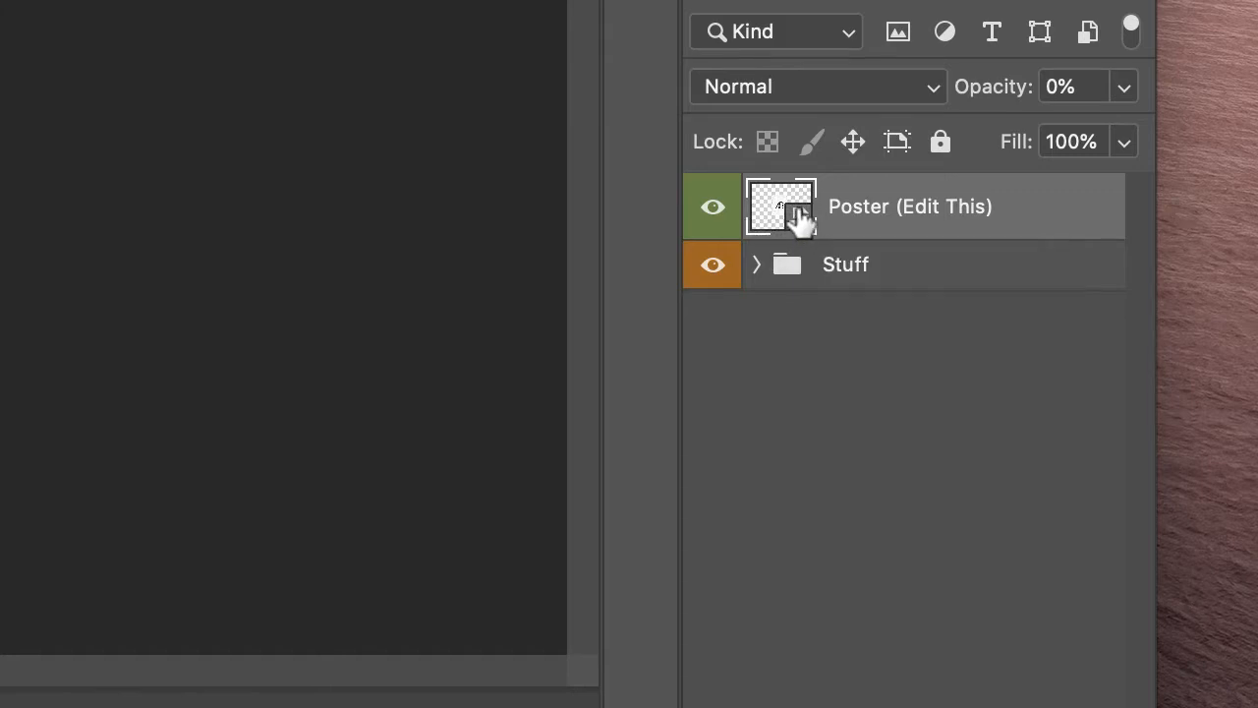
Open the Poster (Edit This) smart object's contents and place Picture 1.png from the desktop, centred horizontally on the canvas.
double_click(801, 219)
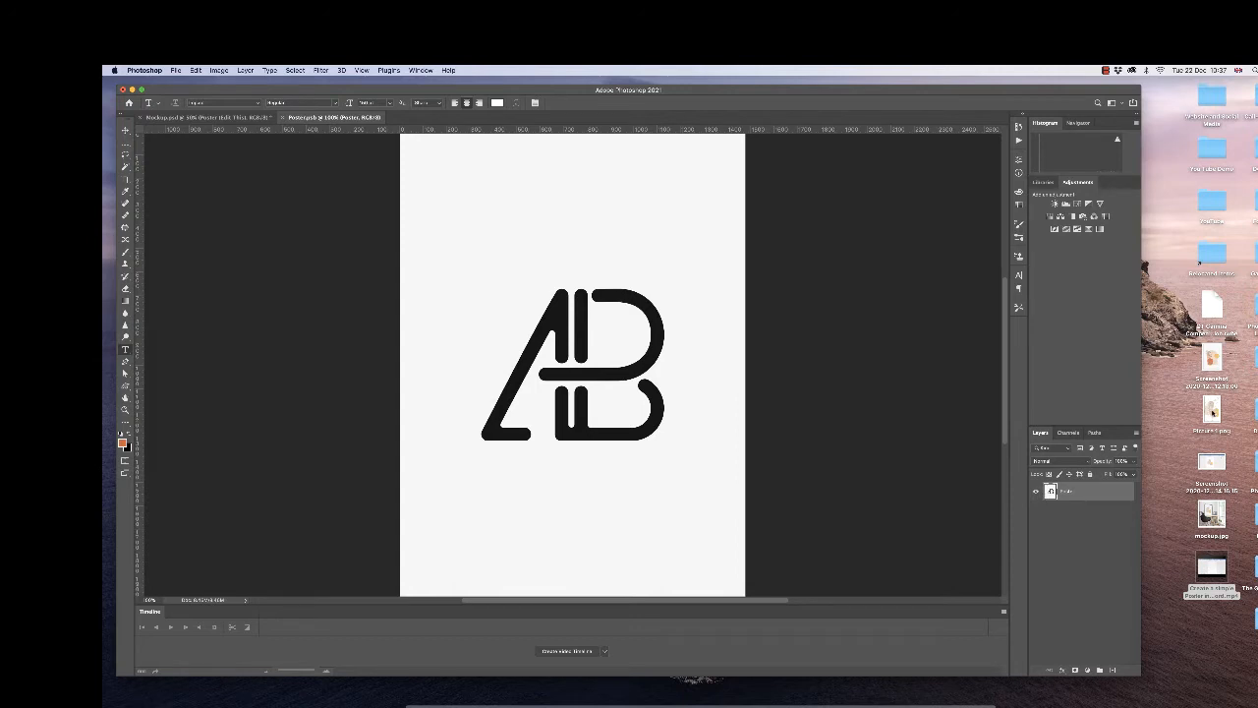
left_click(1212, 411)
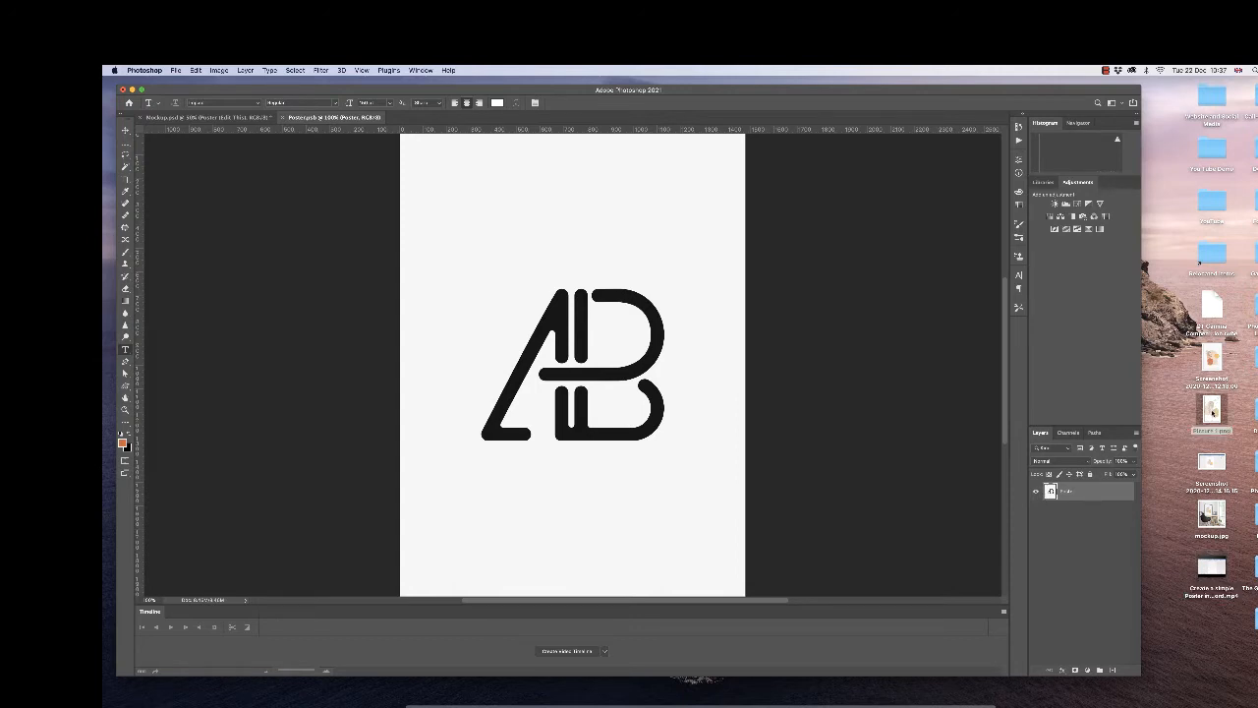
left_click_drag(1212, 411, 584, 359)
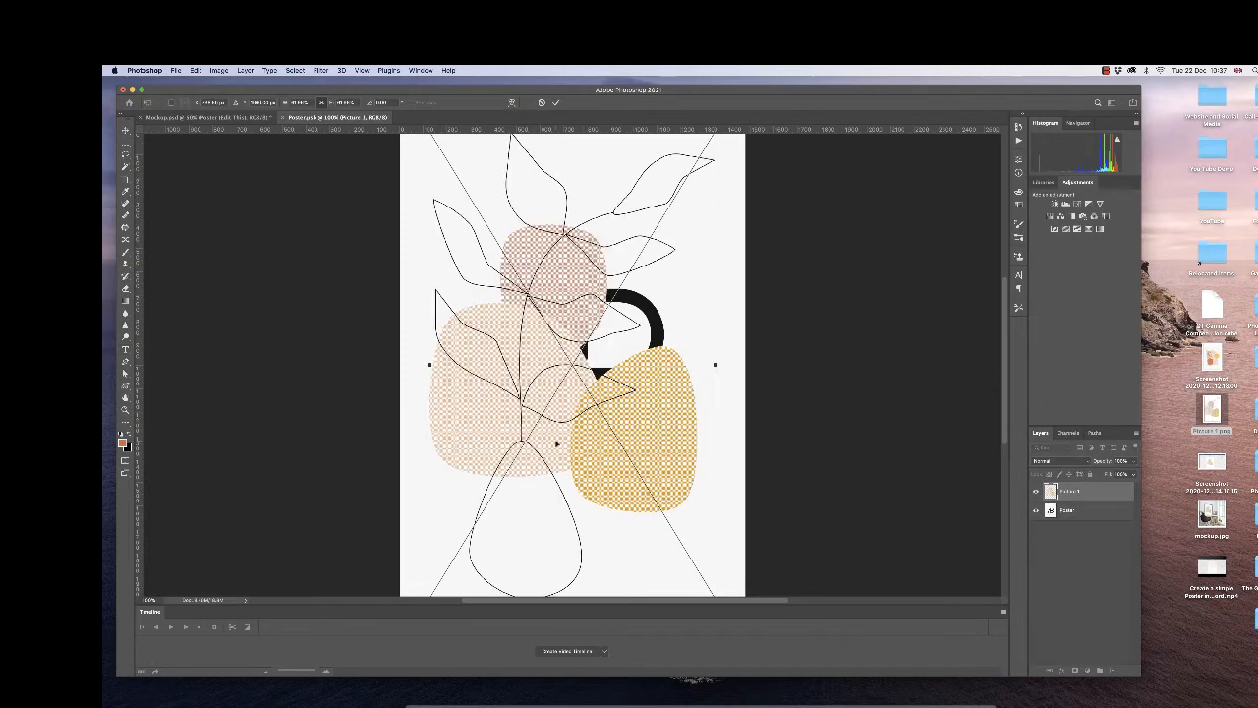
key("super+space")
key("super+space")
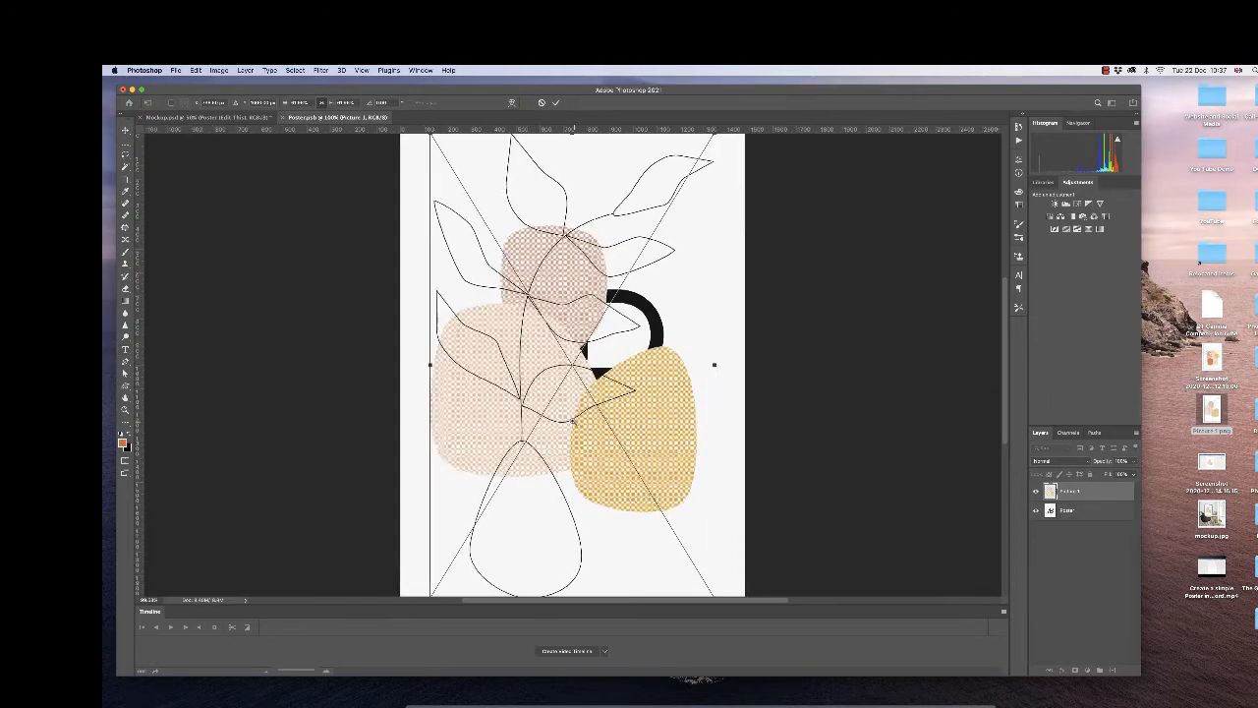
left_click_drag(578, 423, 561, 422)
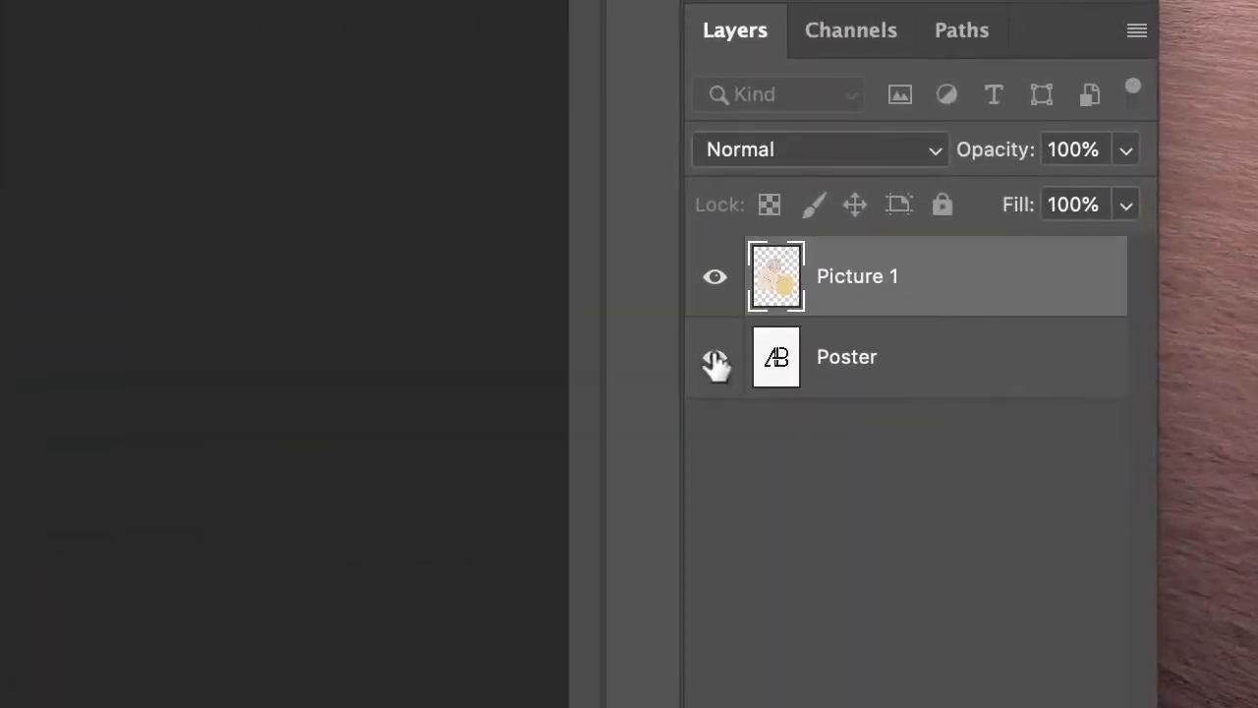
Hide the original Poster layer and scale Picture 1 to 55.05%, centring it at X 739 px, Y 1000 px.
left_click(715, 362)
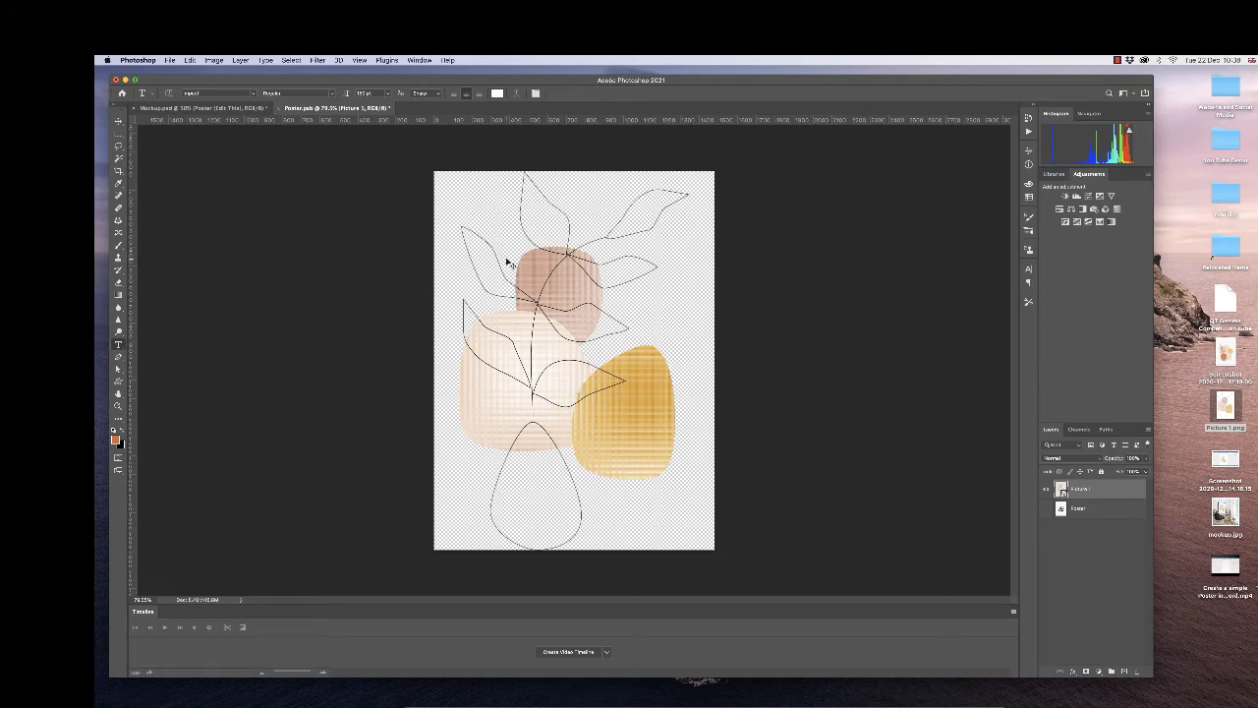
key("super+t")
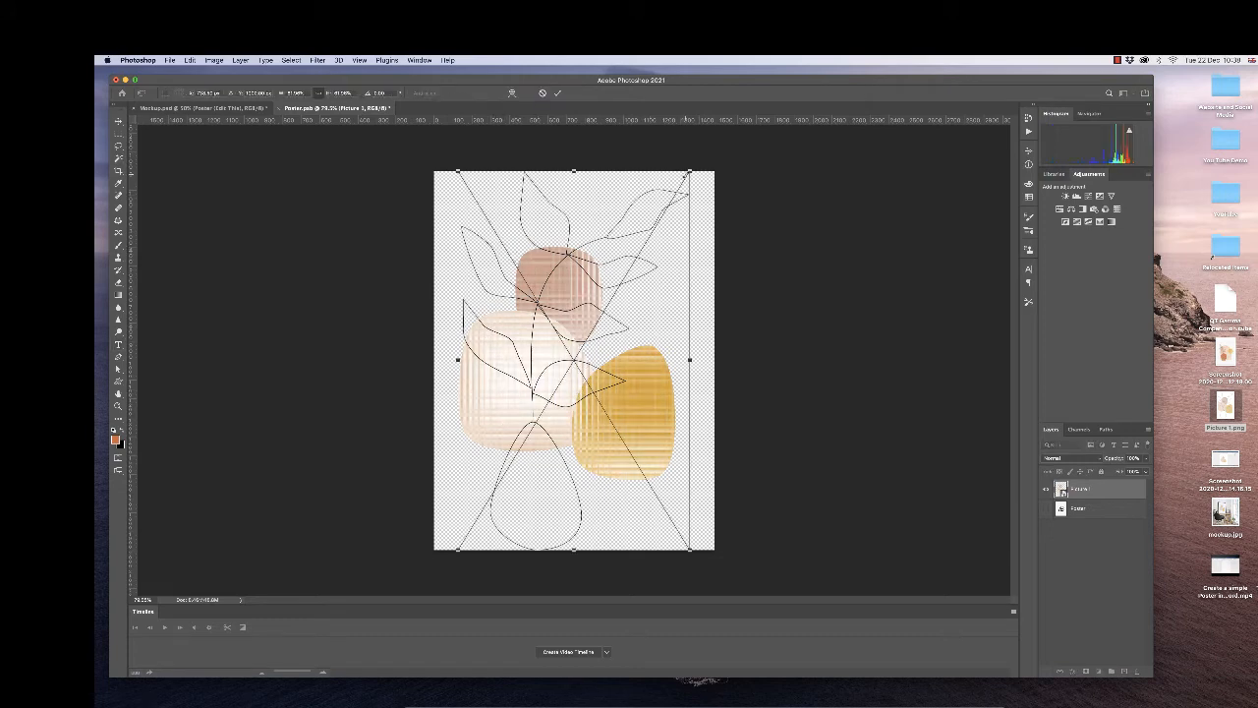
left_click_drag(689, 171, 664, 211)
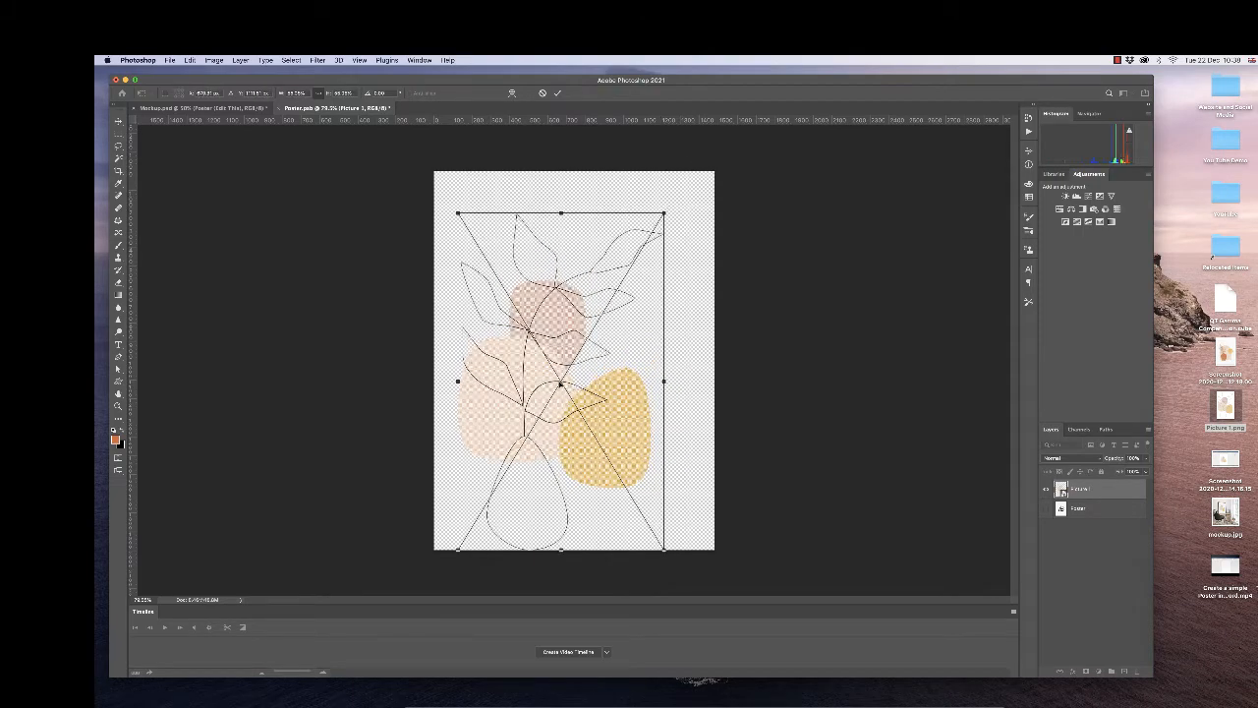
left_click_drag(561, 384, 570, 366)
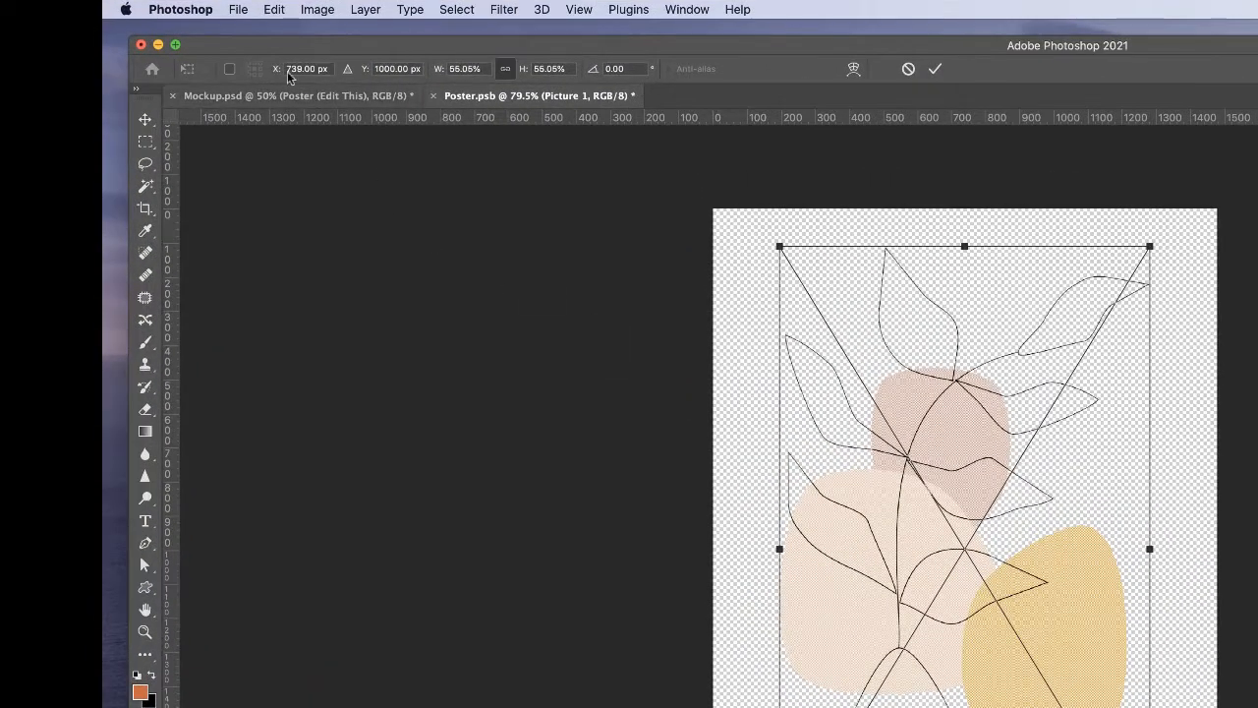
Save Poster.psb with the artwork placed at its new size and return to Mockup.psd.
left_click(241, 12)
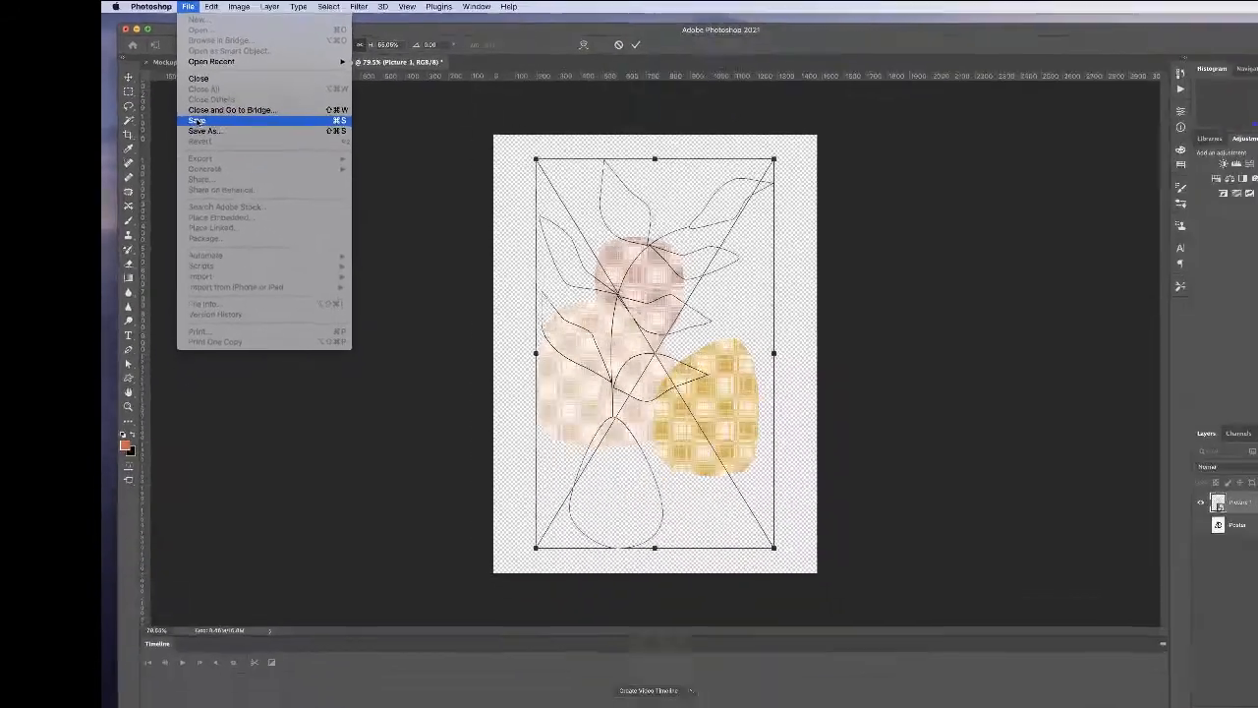
left_click(252, 186)
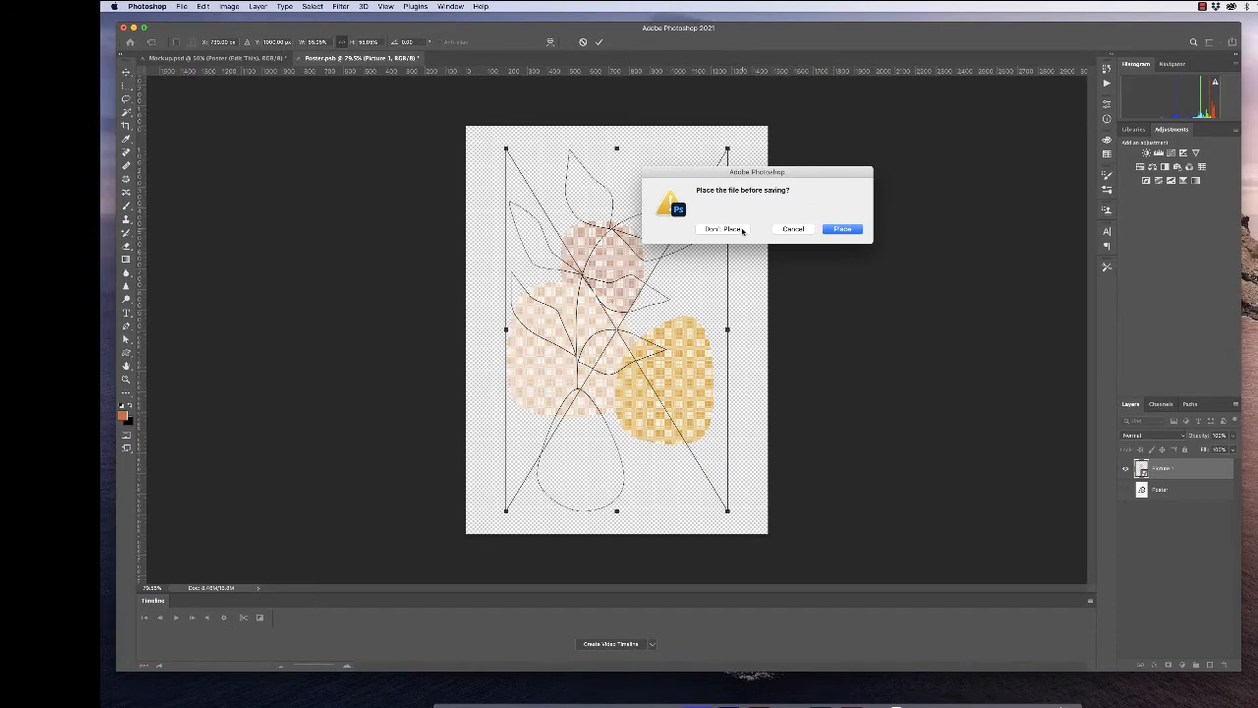
left_click(843, 229)
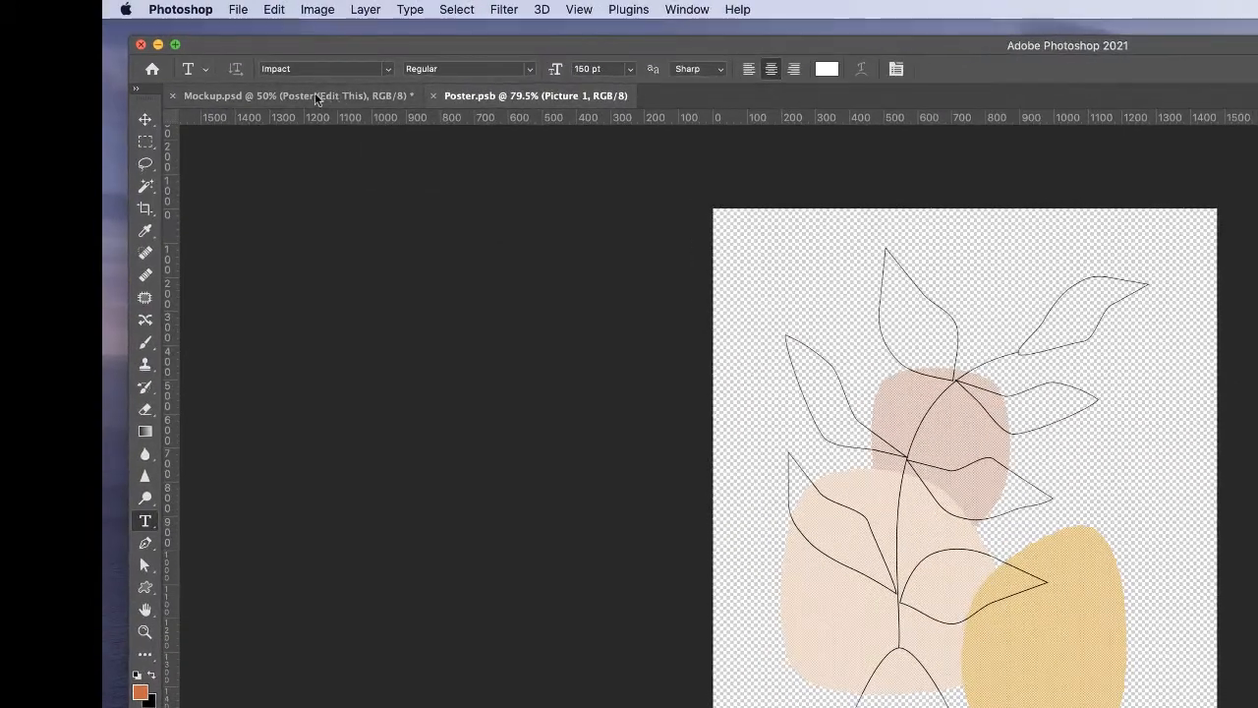
left_click(315, 95)
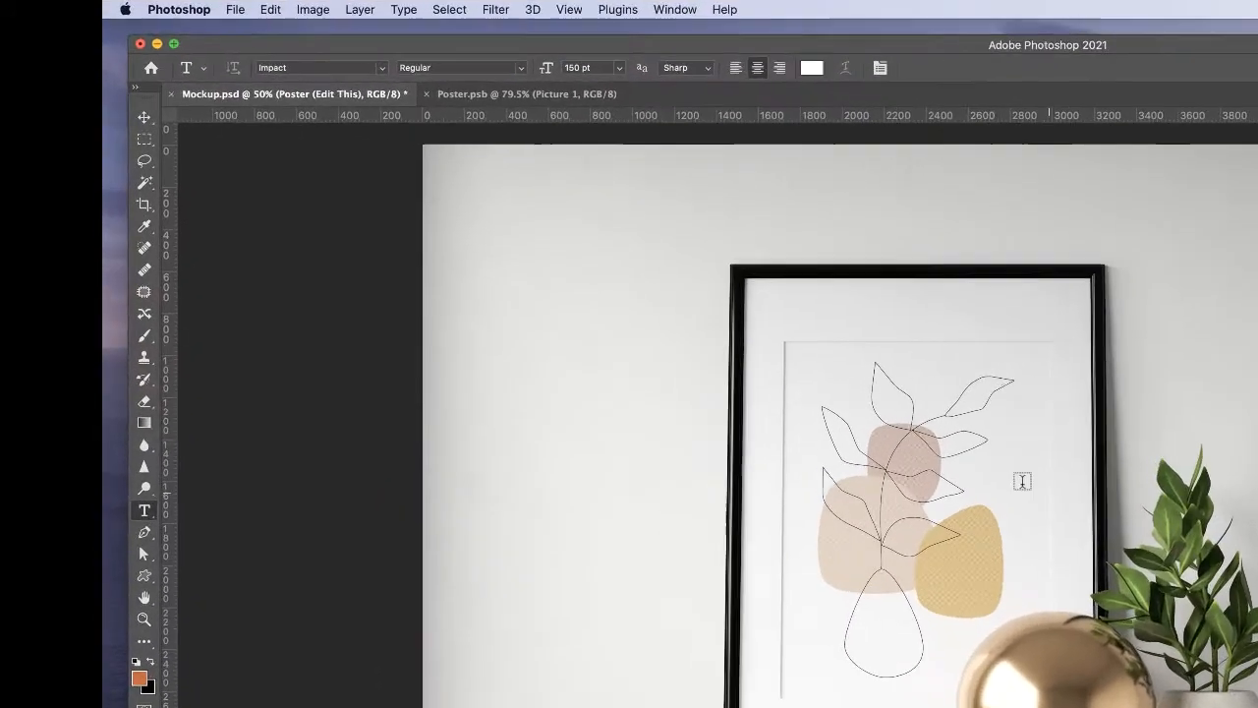
Review the save and export options available for the mockup without choosing one.
left_click(238, 10)
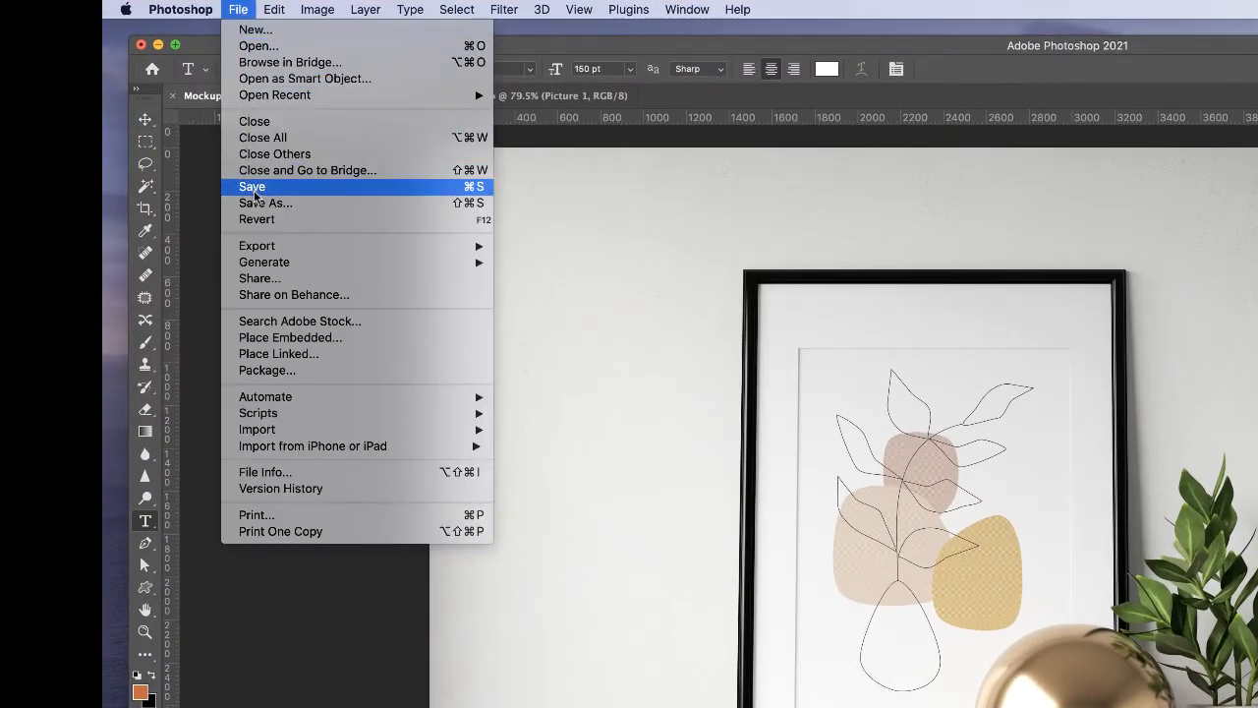
mouse_move(262, 250)
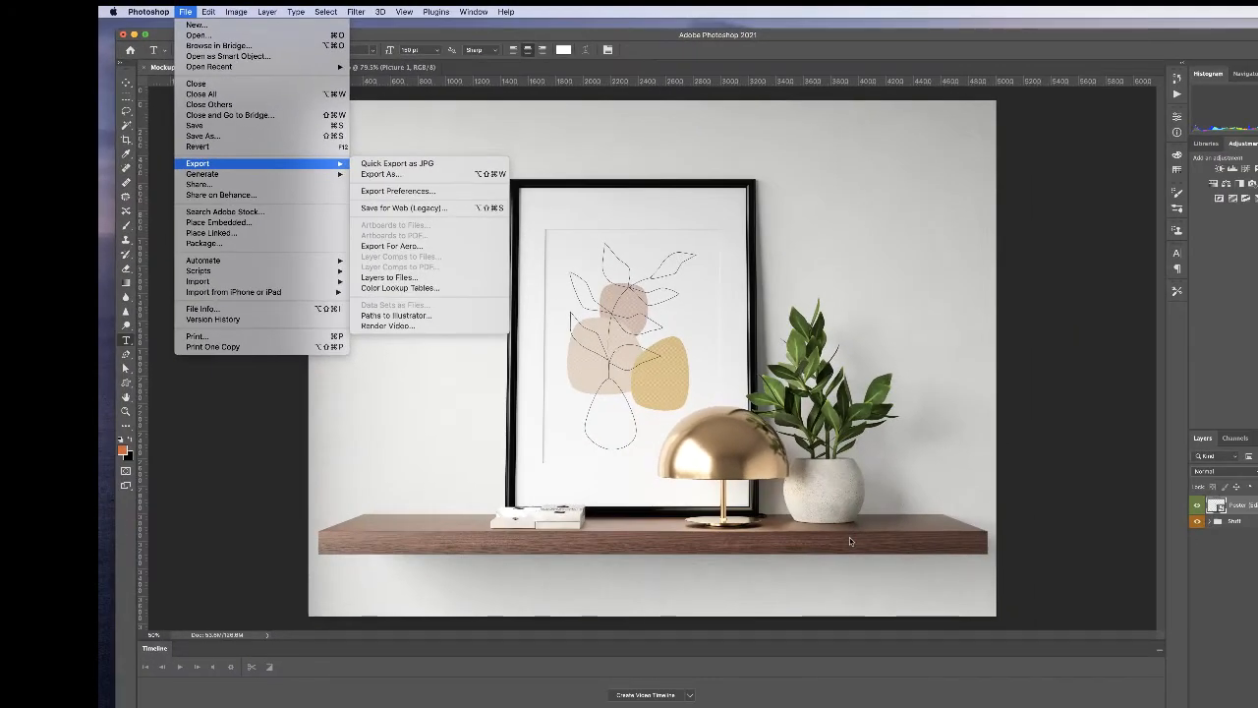
left_click(850, 540)
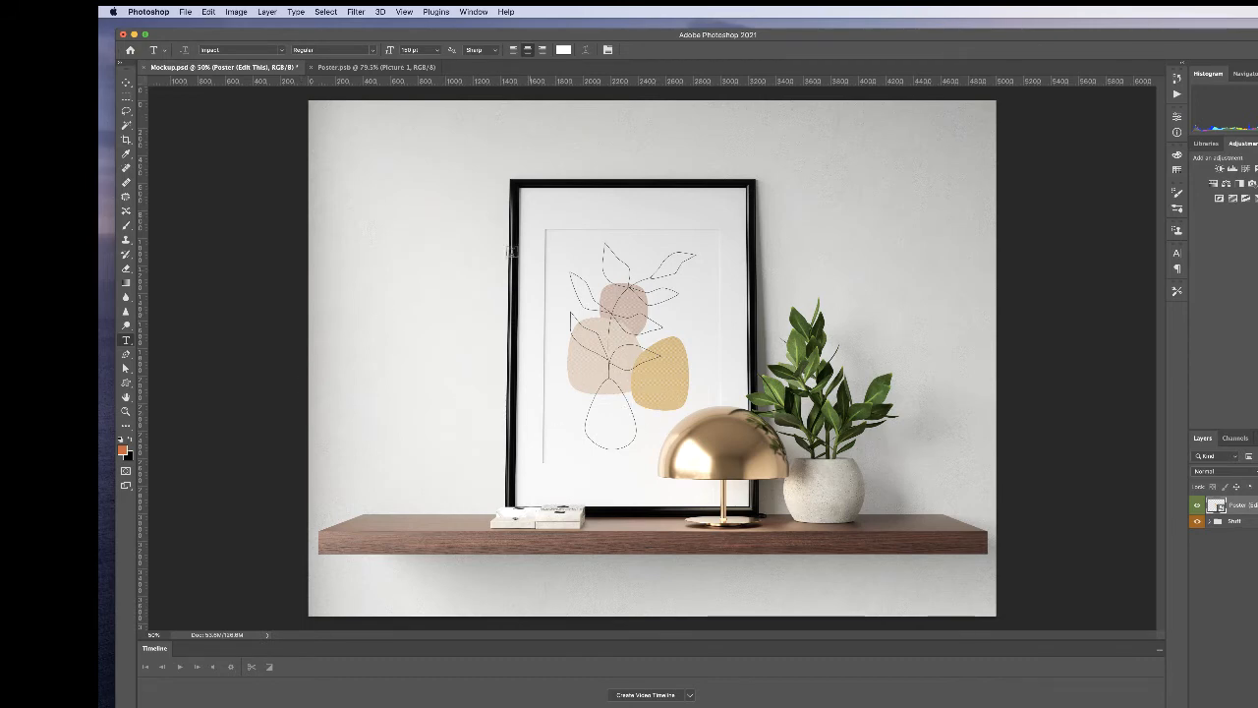
Shrink Picture 1 in Poster.psb to about 37%, centre it on the canvas, and save to update Mockup.psd.
left_click(352, 68)
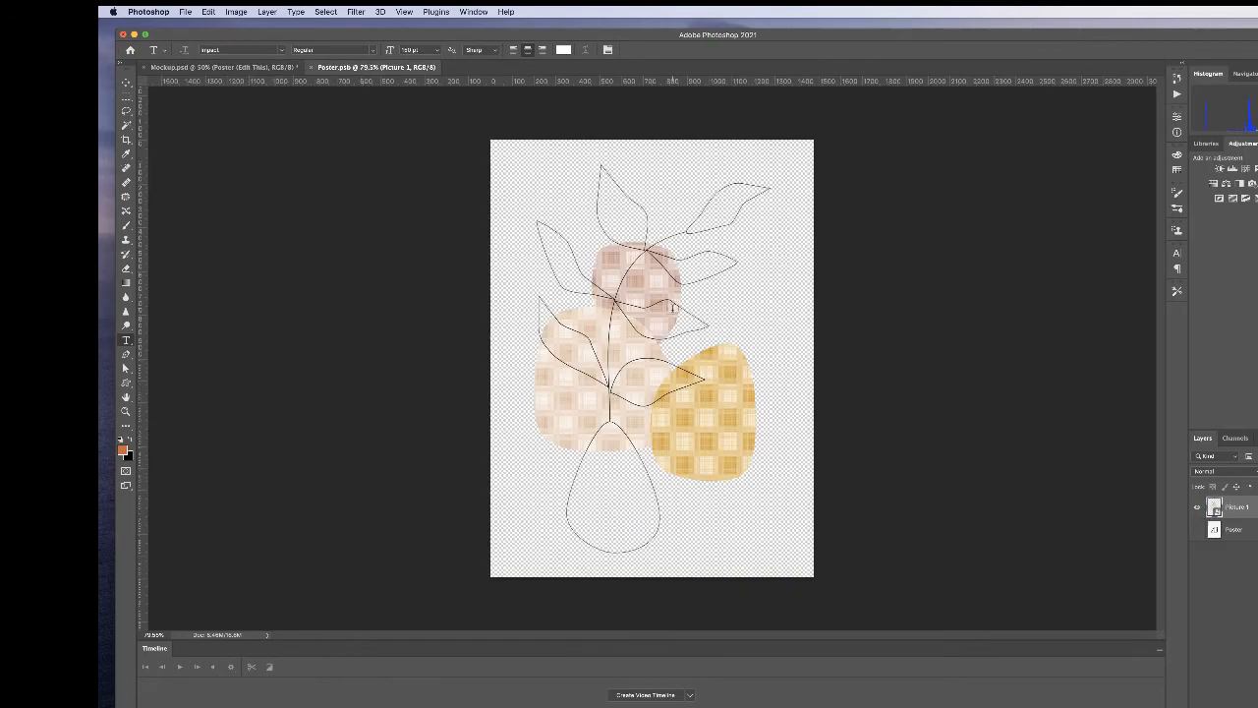
key("super+t")
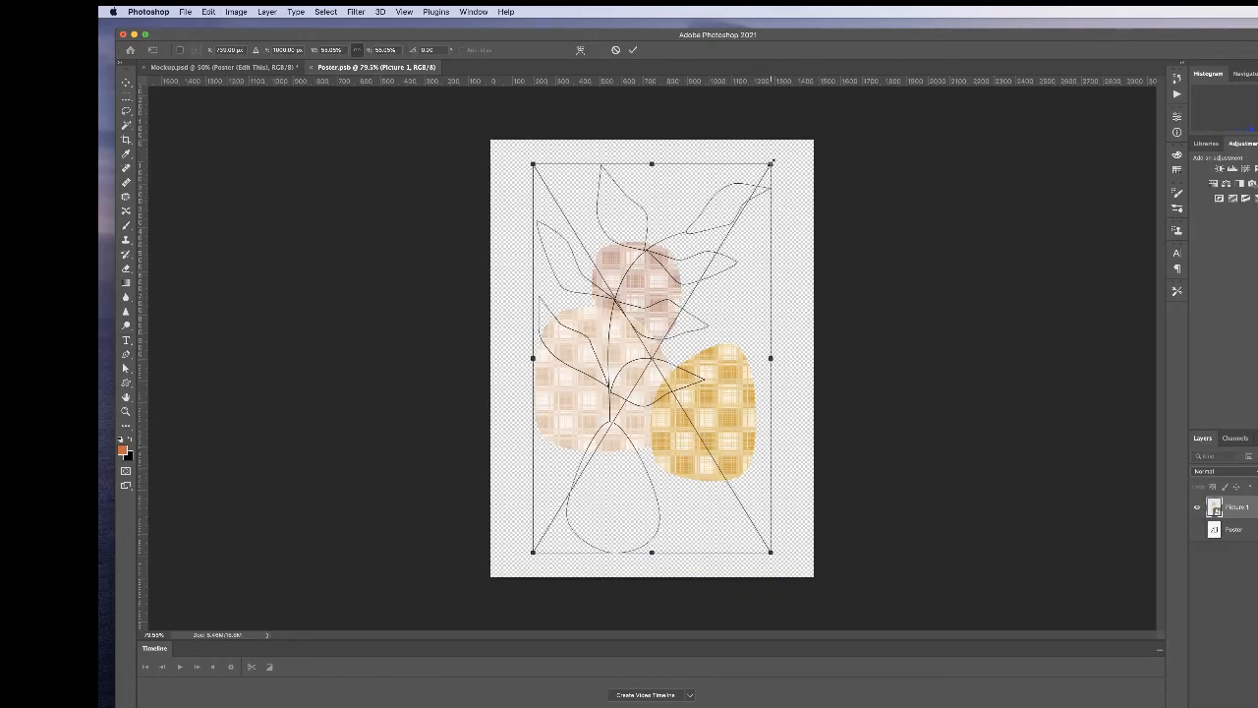
left_click_drag(772, 161, 691, 293)
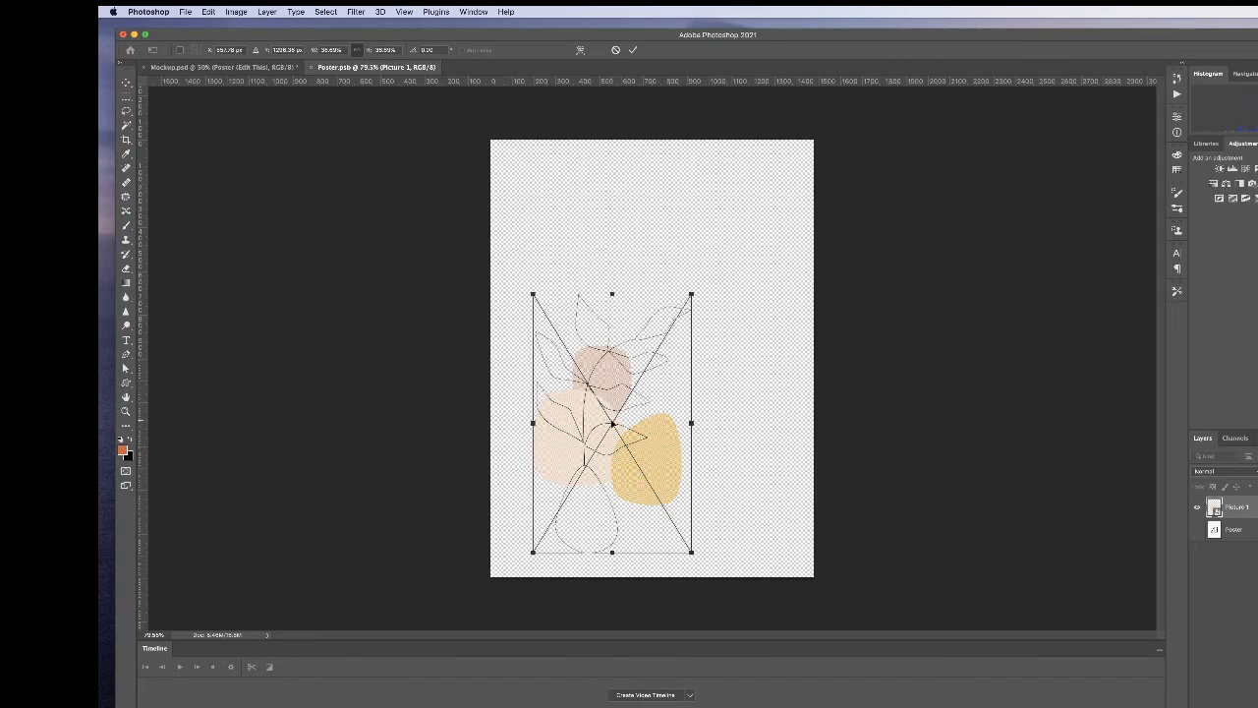
left_click_drag(613, 422, 653, 358)
left_click(633, 51)
key("t")
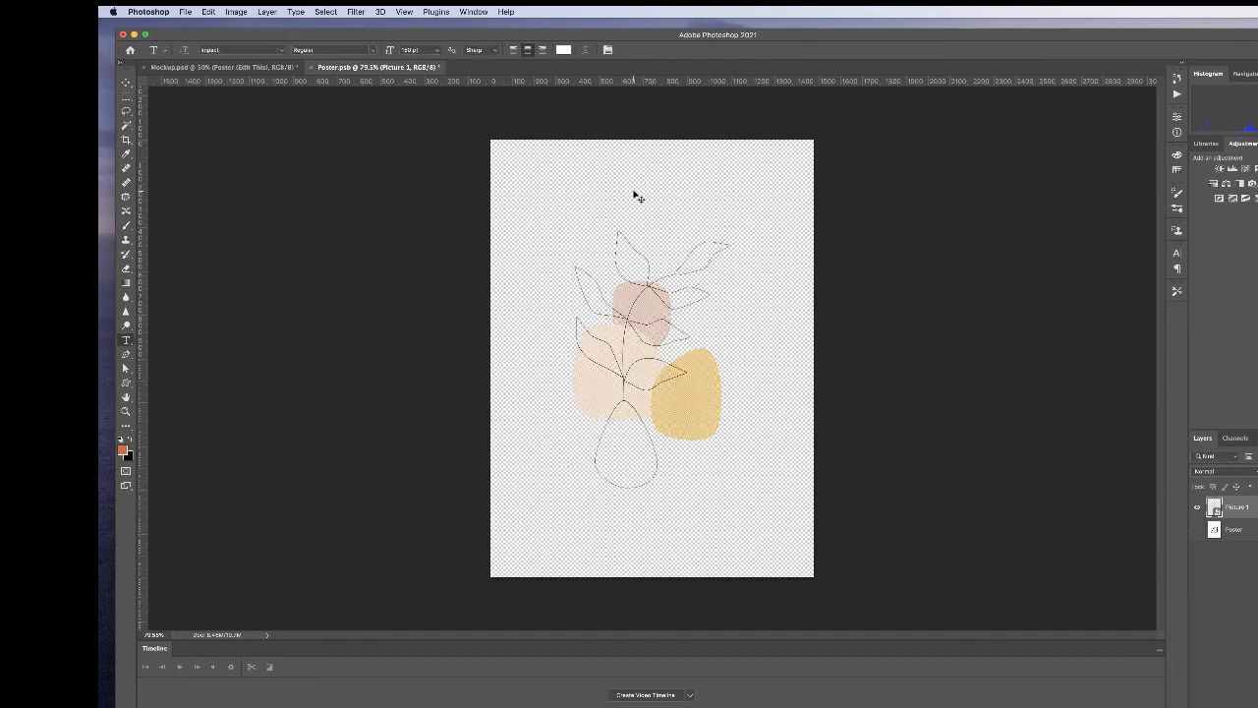
left_click(224, 69)
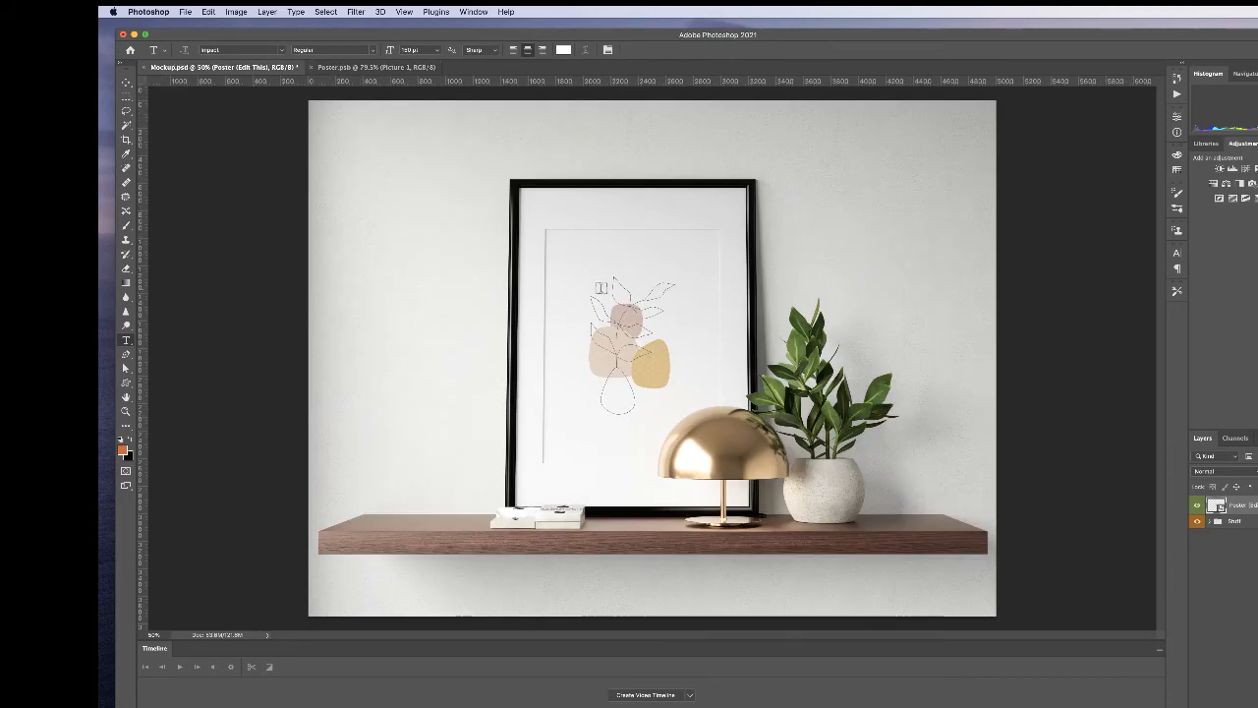